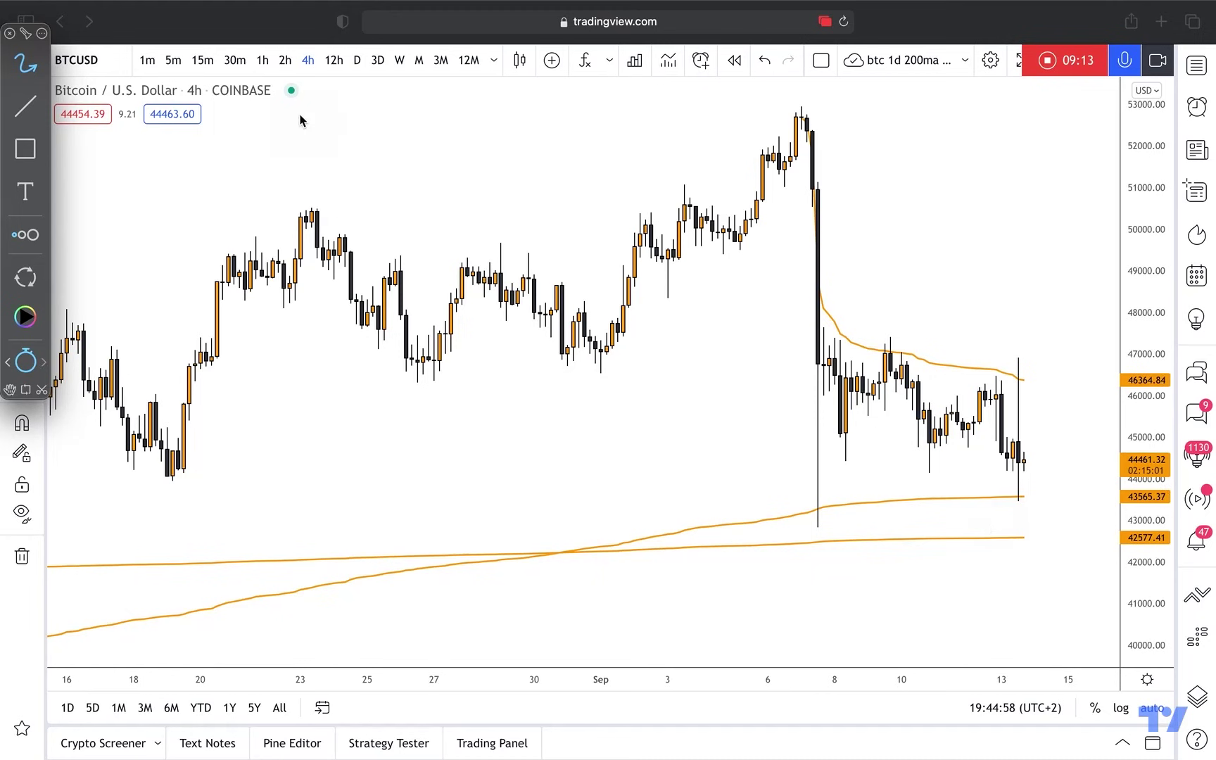
Draw two arrows, one at the long wick's low and one at the start of the drop.
mouse_move(859, 616)
left_mouse_down()
mouse_move(821, 542)
mouse_move(836, 548)
left_mouse_up()
left_click_drag(862, 303, 823, 321)
left_click_drag(830, 309, 839, 318)
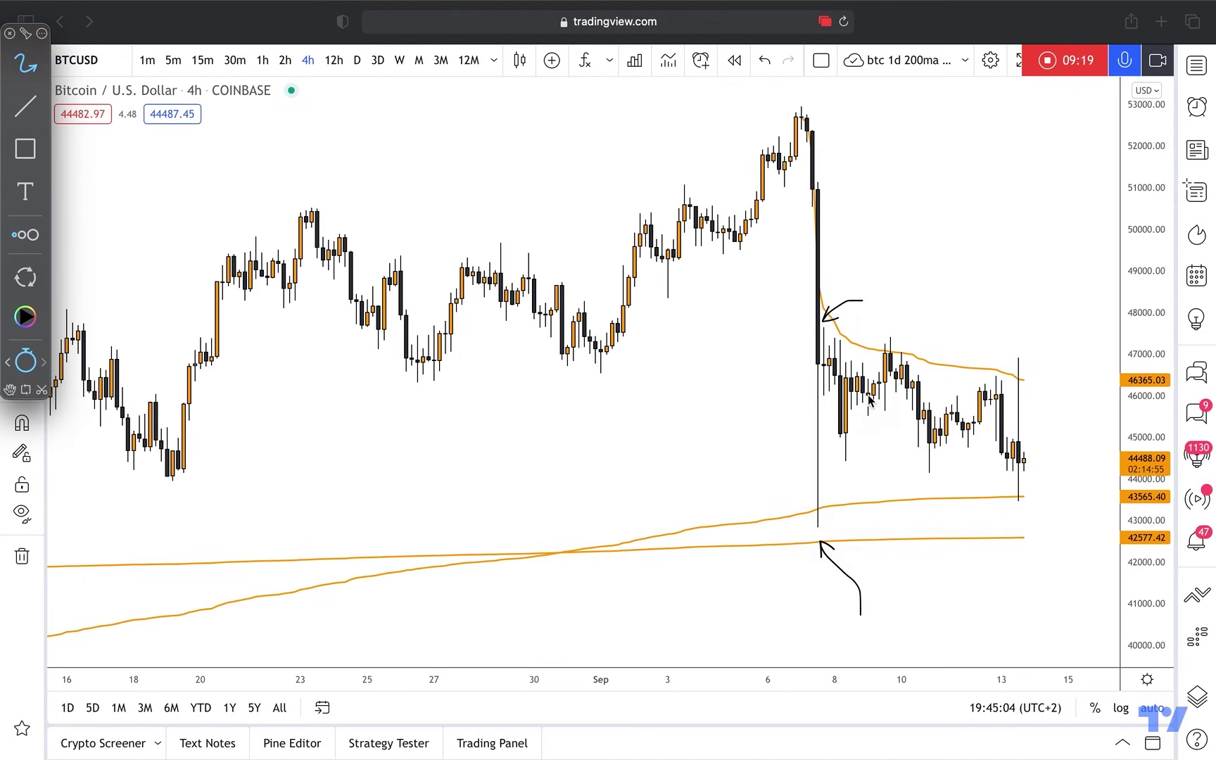
Draw horizontal lines at the range bottom near 42,800 and the range top near 47,600.
key("l")
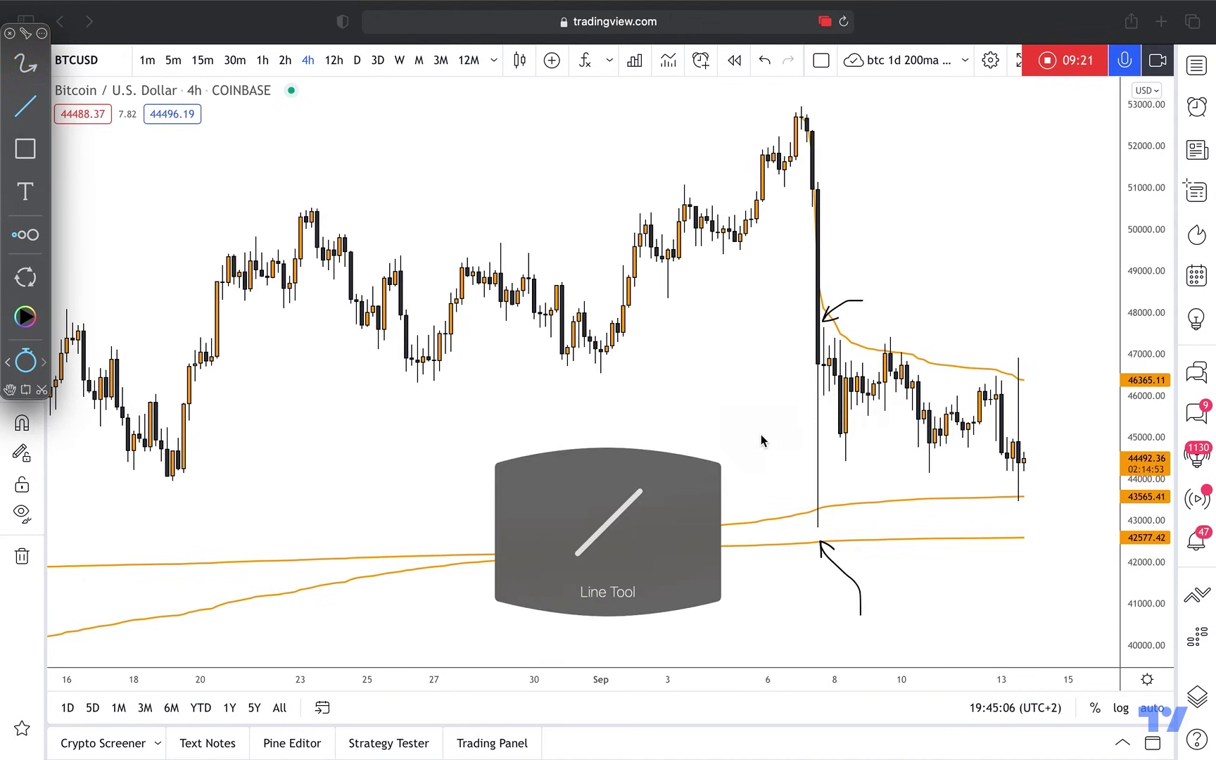
mouse_move(817, 528)
left_mouse_down()
mouse_move(1126, 527)
mouse_move(1079, 528)
left_mouse_up()
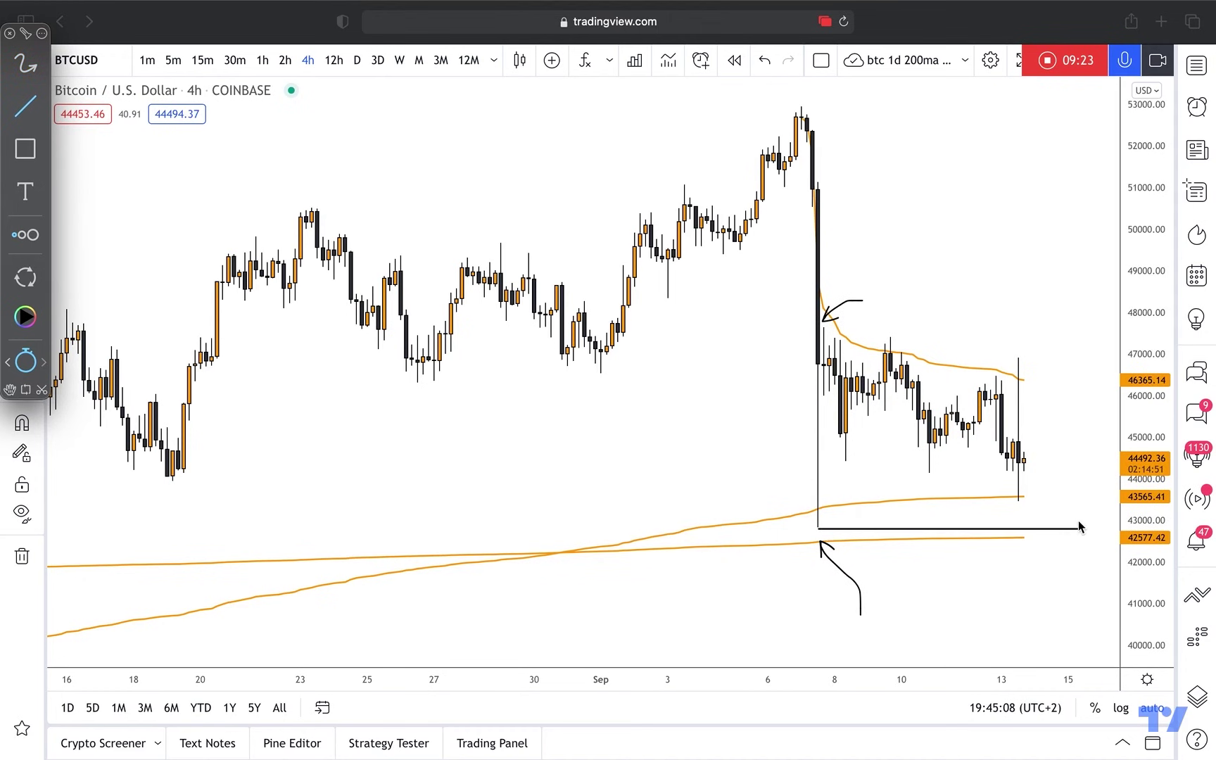
left_click_drag(822, 329, 1059, 346)
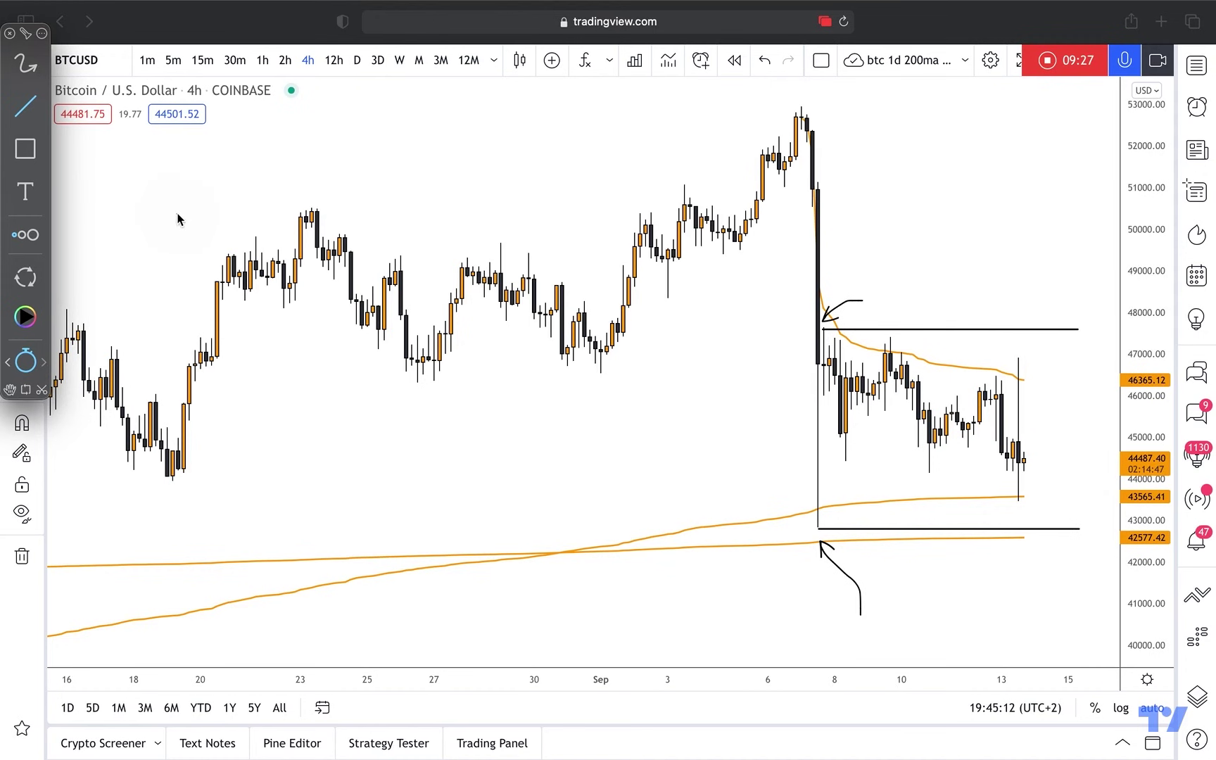
left_click(25, 63)
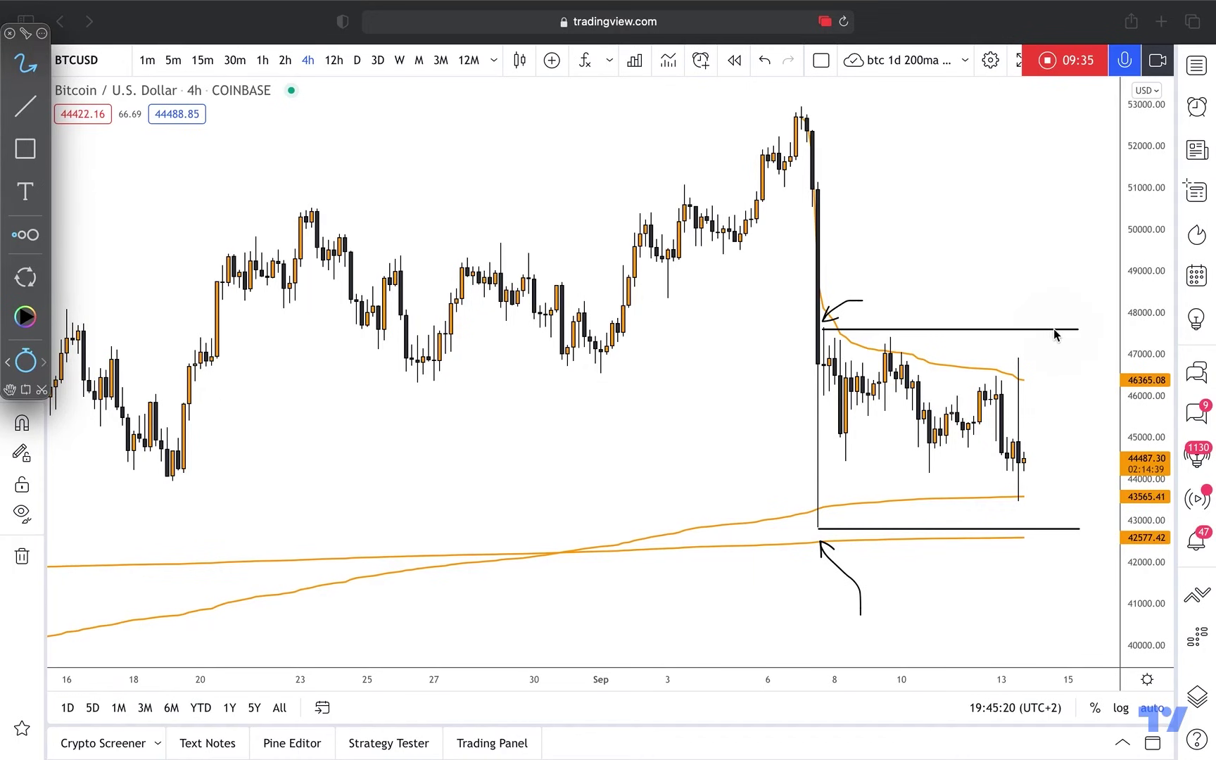
Sketch a zigzag path down to the range low, an arrow at the top line, and a climb above it.
mouse_move(1071, 434)
left_mouse_down()
mouse_move(1103, 373)
mouse_move(1124, 429)
mouse_move(1134, 533)
mouse_move(1152, 515)
left_mouse_up()
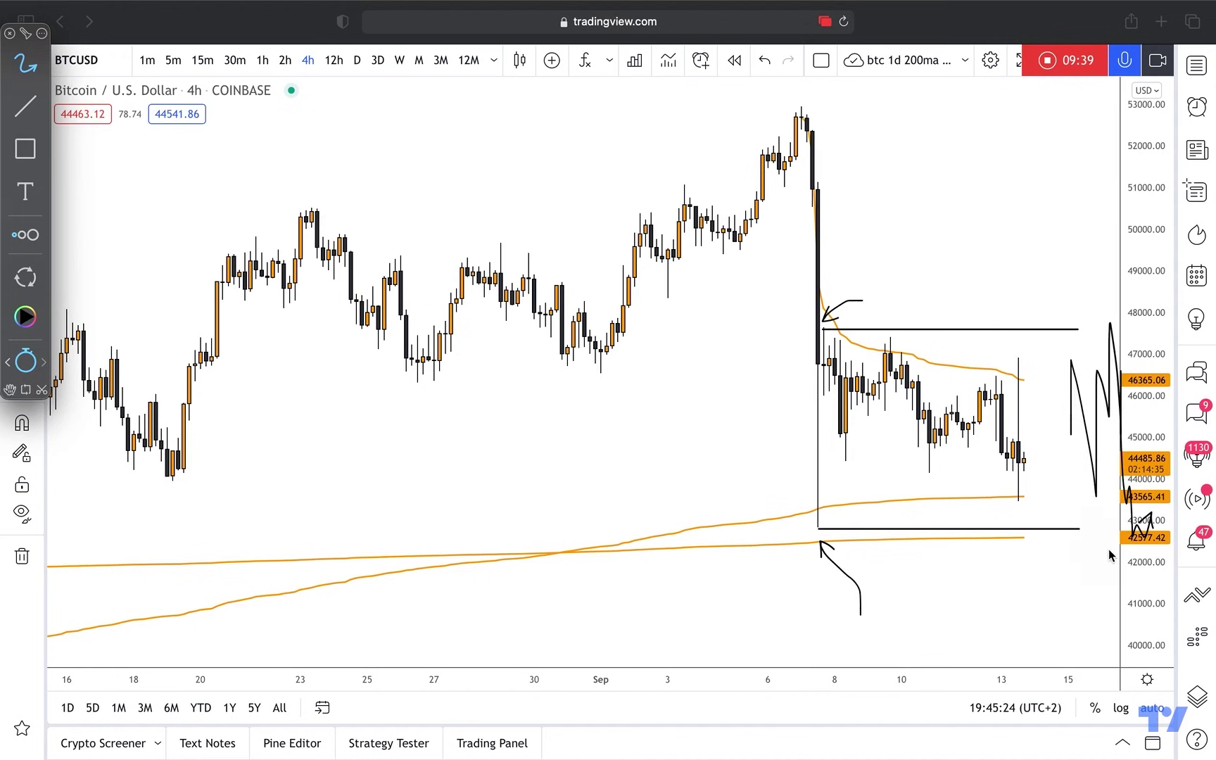
left_click_drag(1109, 553, 1089, 542)
left_click_drag(1114, 302, 1080, 325)
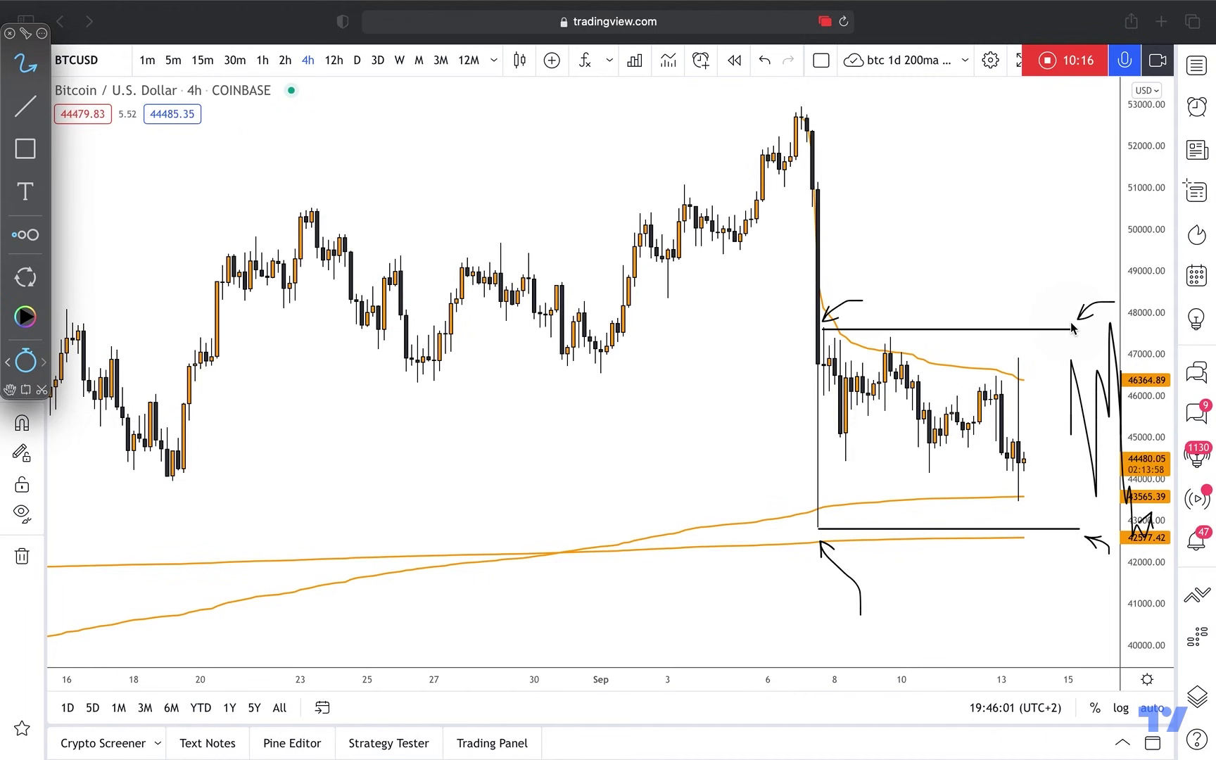
mouse_move(1072, 327)
left_mouse_down()
mouse_move(1094, 268)
mouse_move(1125, 299)
mouse_move(1147, 295)
mouse_move(1169, 234)
left_mouse_up()
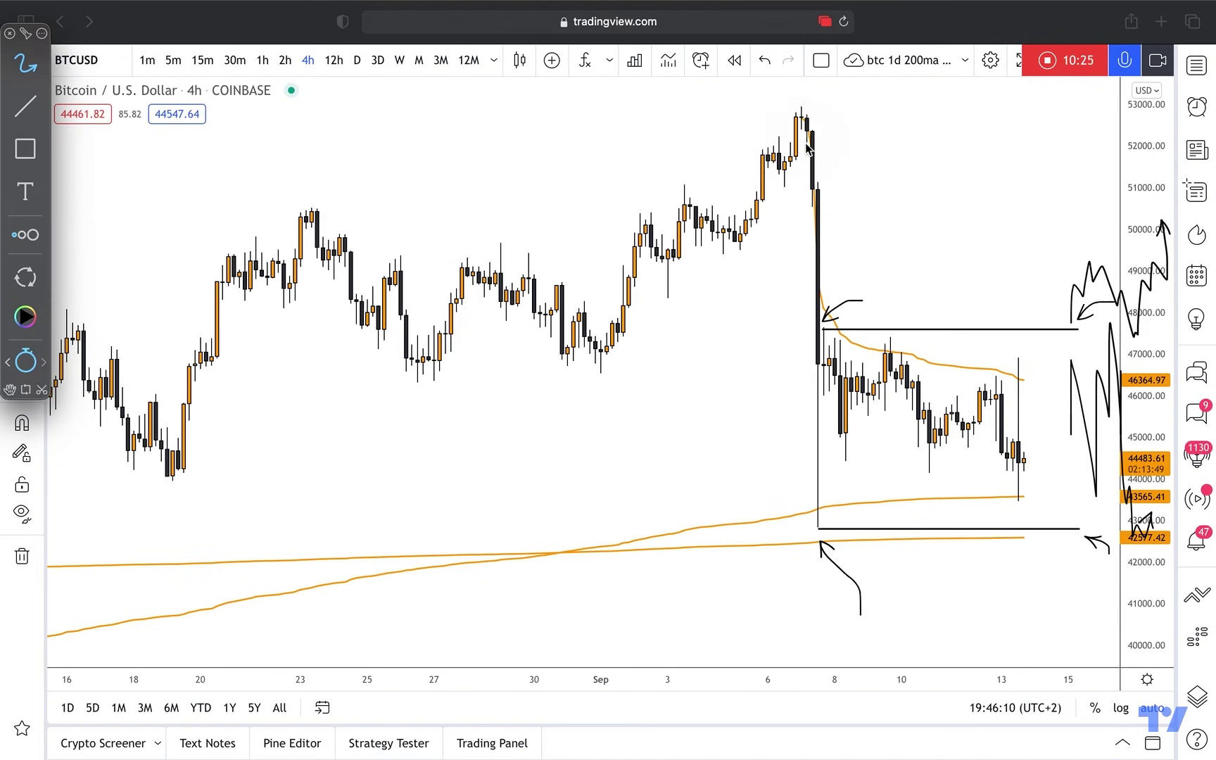
Mark the 51,000 and 52,000 levels with arrows, circle the peak, and draw a straight line from it.
mouse_move(785, 187)
left_mouse_down()
mouse_move(1057, 186)
mouse_move(1043, 194)
left_mouse_up()
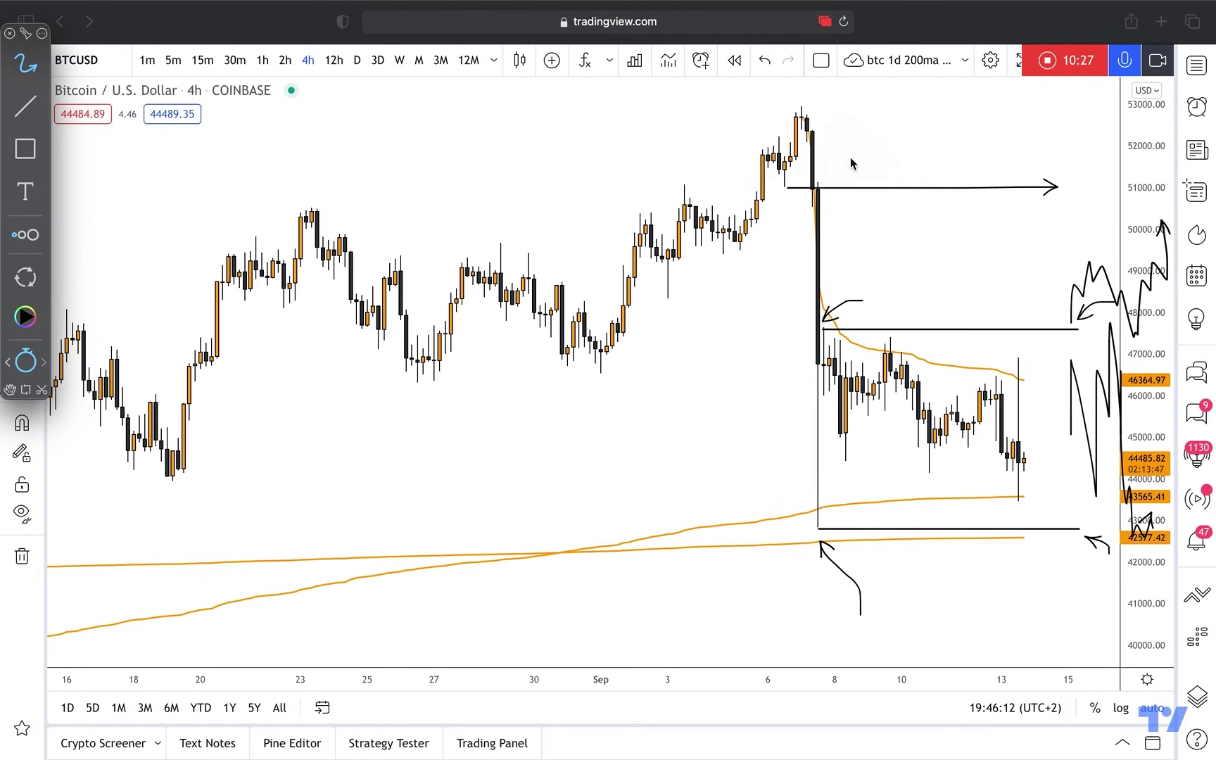
left_click_drag(802, 139, 1102, 132)
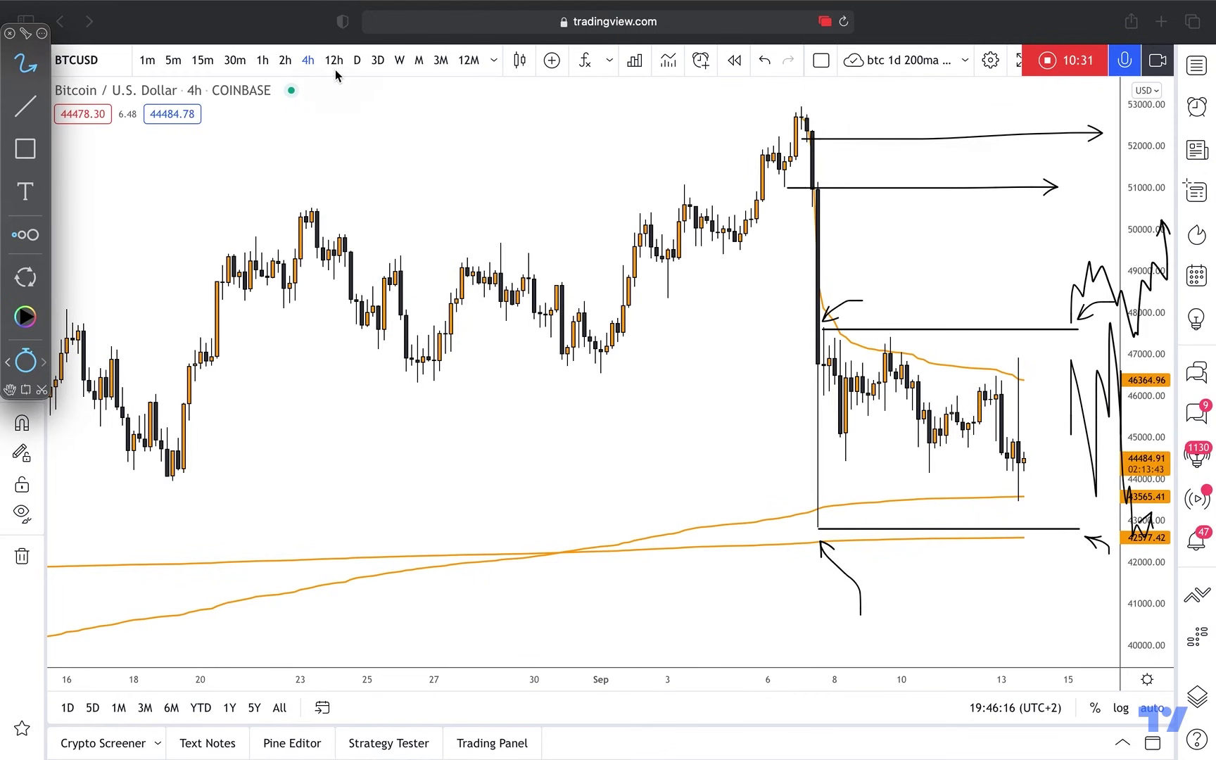
mouse_move(866, 103)
left_mouse_down()
mouse_move(841, 107)
mouse_move(814, 140)
left_mouse_up()
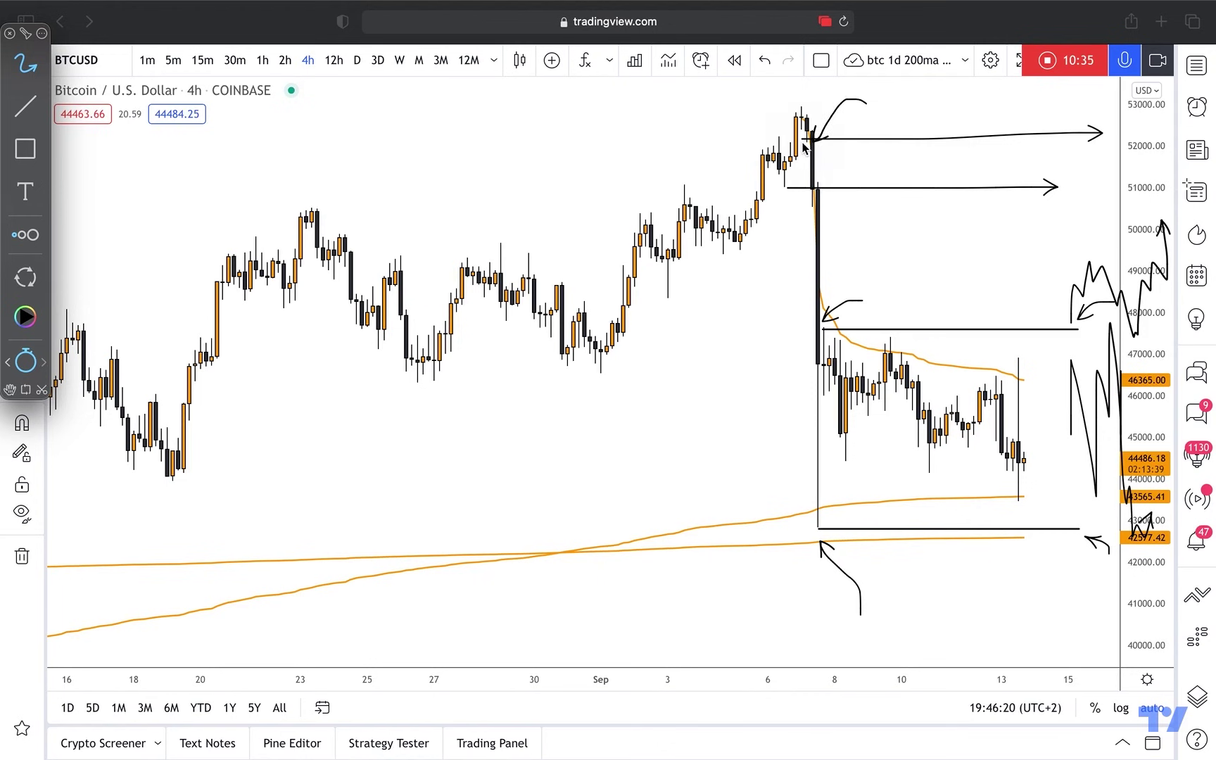
mouse_move(814, 136)
left_mouse_down()
mouse_move(795, 148)
mouse_move(833, 145)
mouse_move(814, 141)
left_mouse_up()
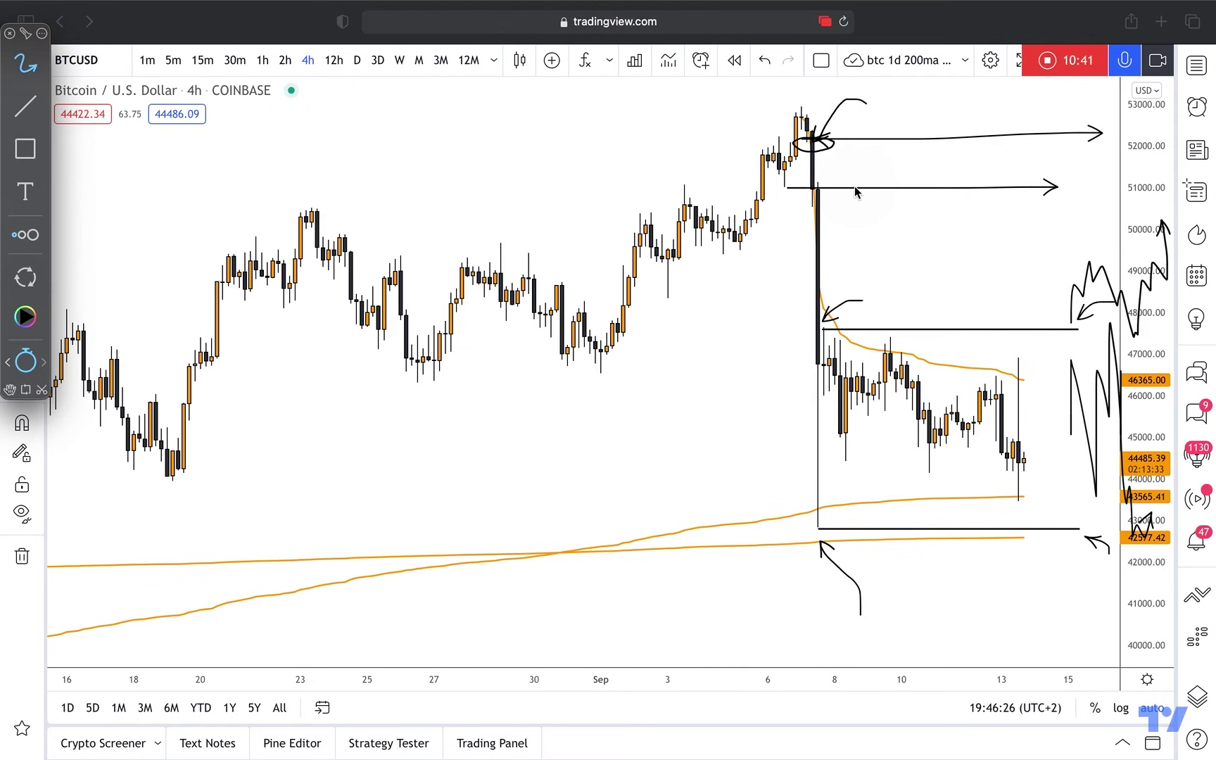
left_click(22, 115)
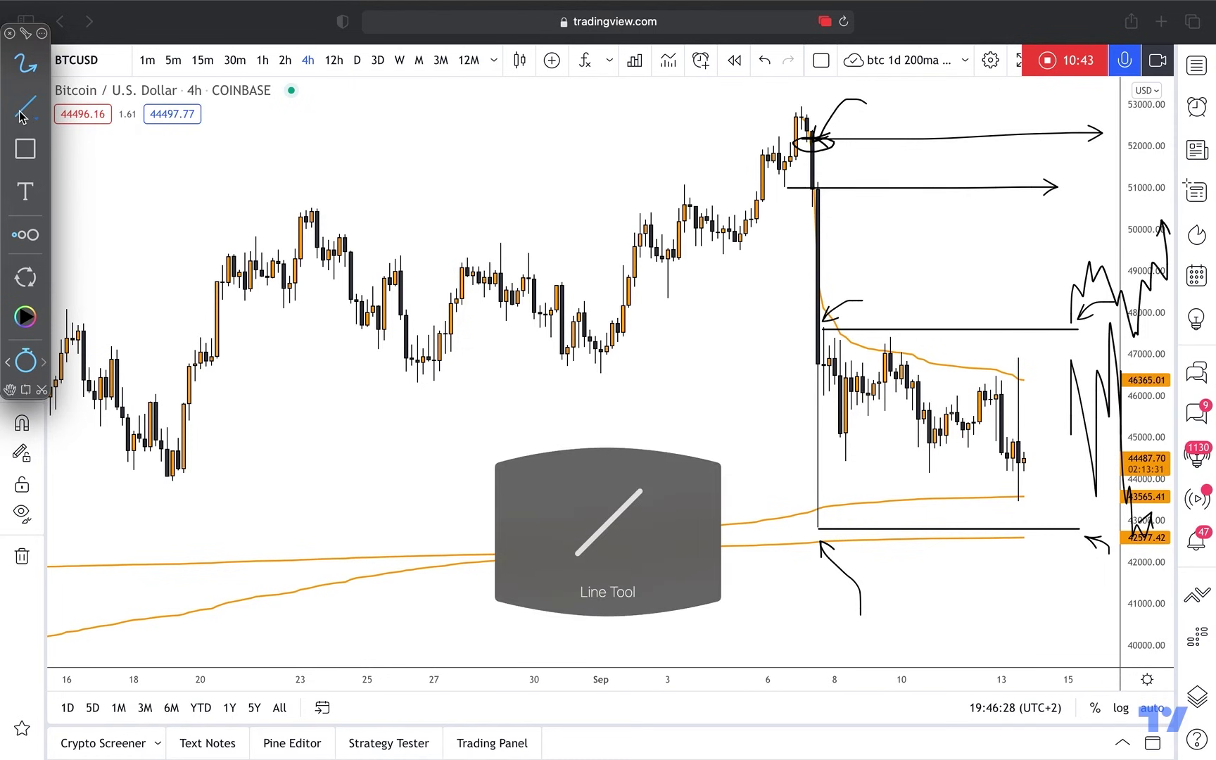
left_click_drag(809, 141, 1105, 143)
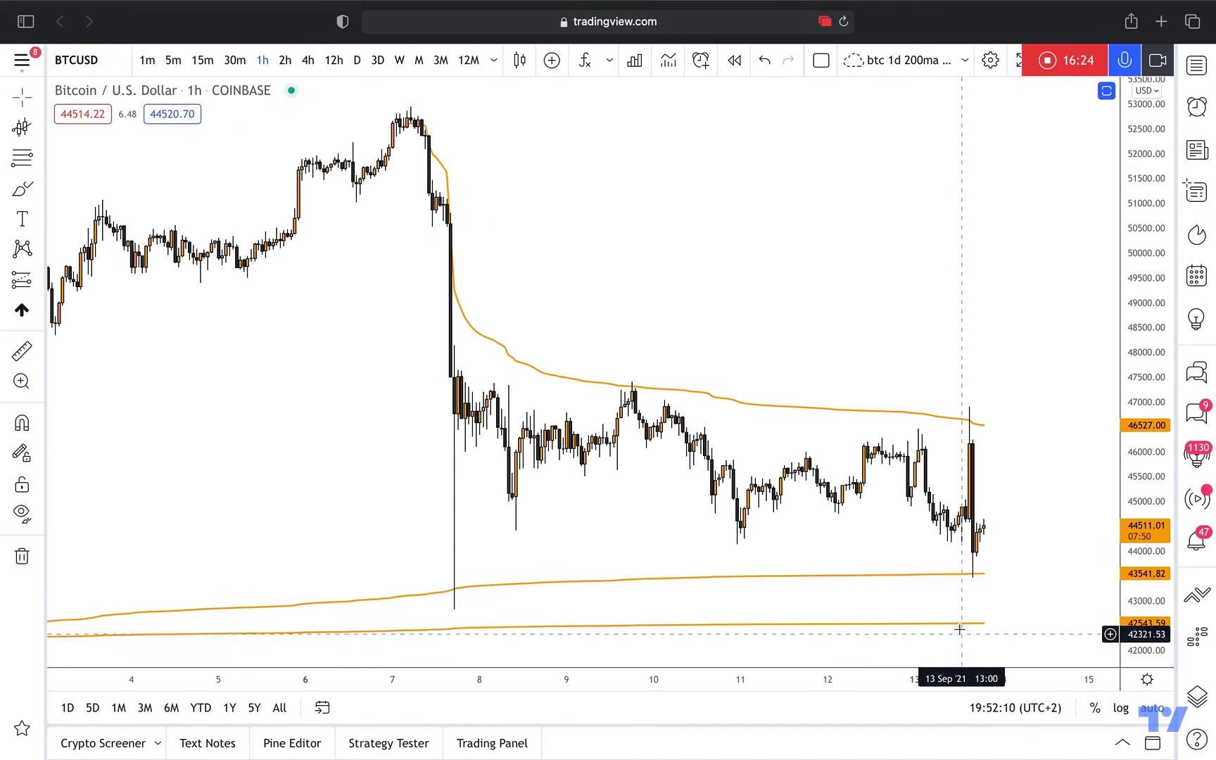
Sketch arrows and a zigzag projected drop-and-bounce path on the 1h chart, then erase them all.
key("ctrl+shift+d")
key("a")
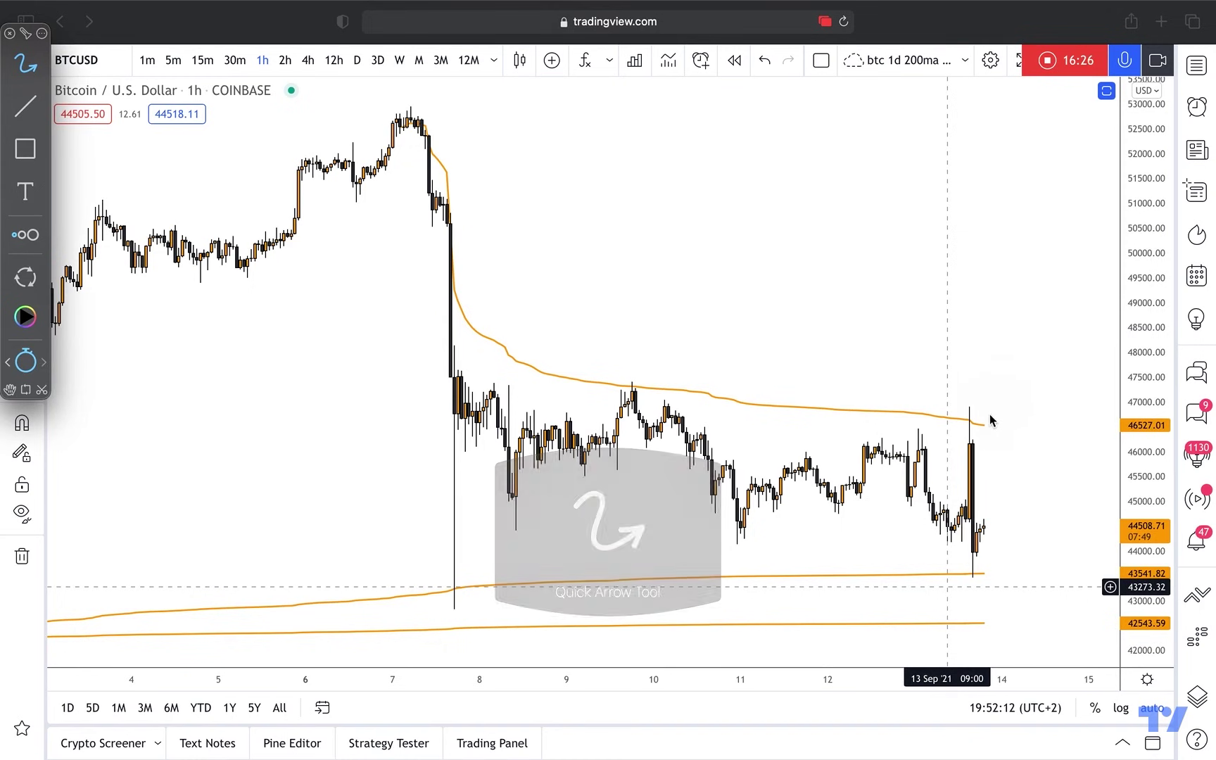
mouse_move(989, 425)
left_mouse_down()
mouse_move(1029, 507)
mouse_move(1016, 612)
left_mouse_up()
left_click_drag(447, 342, 574, 343)
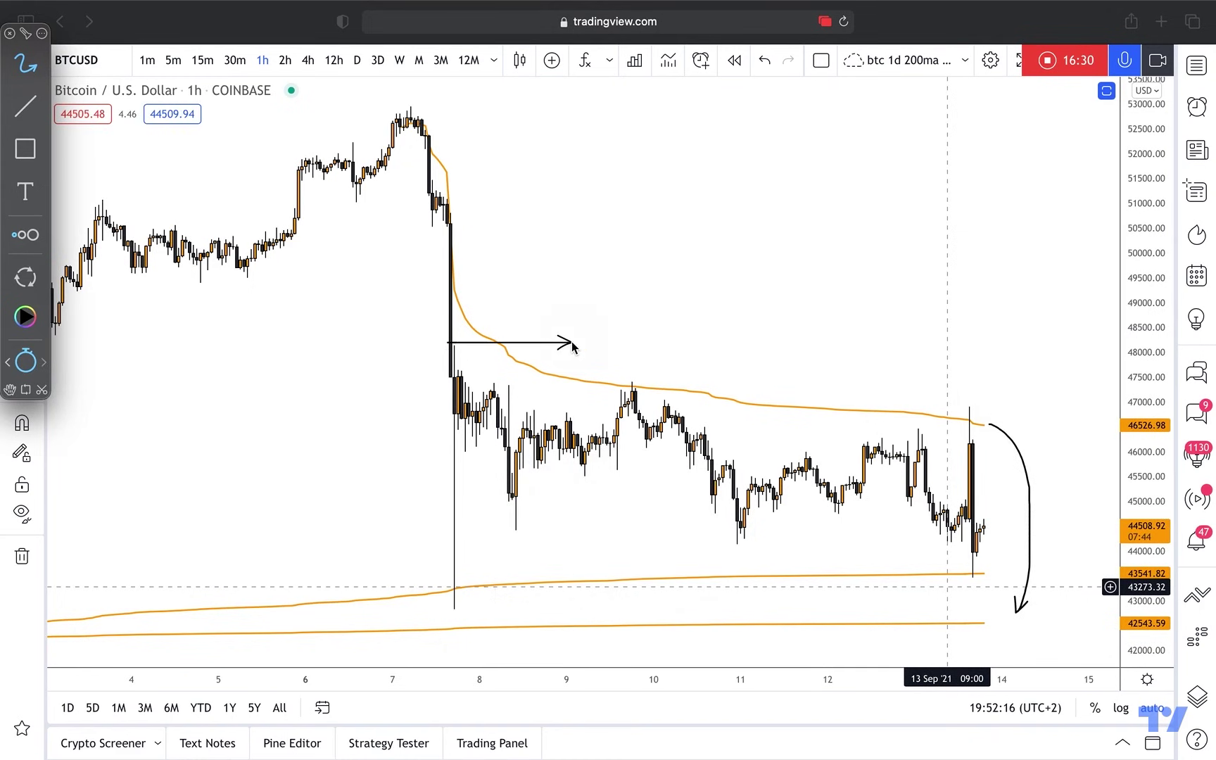
left_click_drag(453, 607, 533, 612)
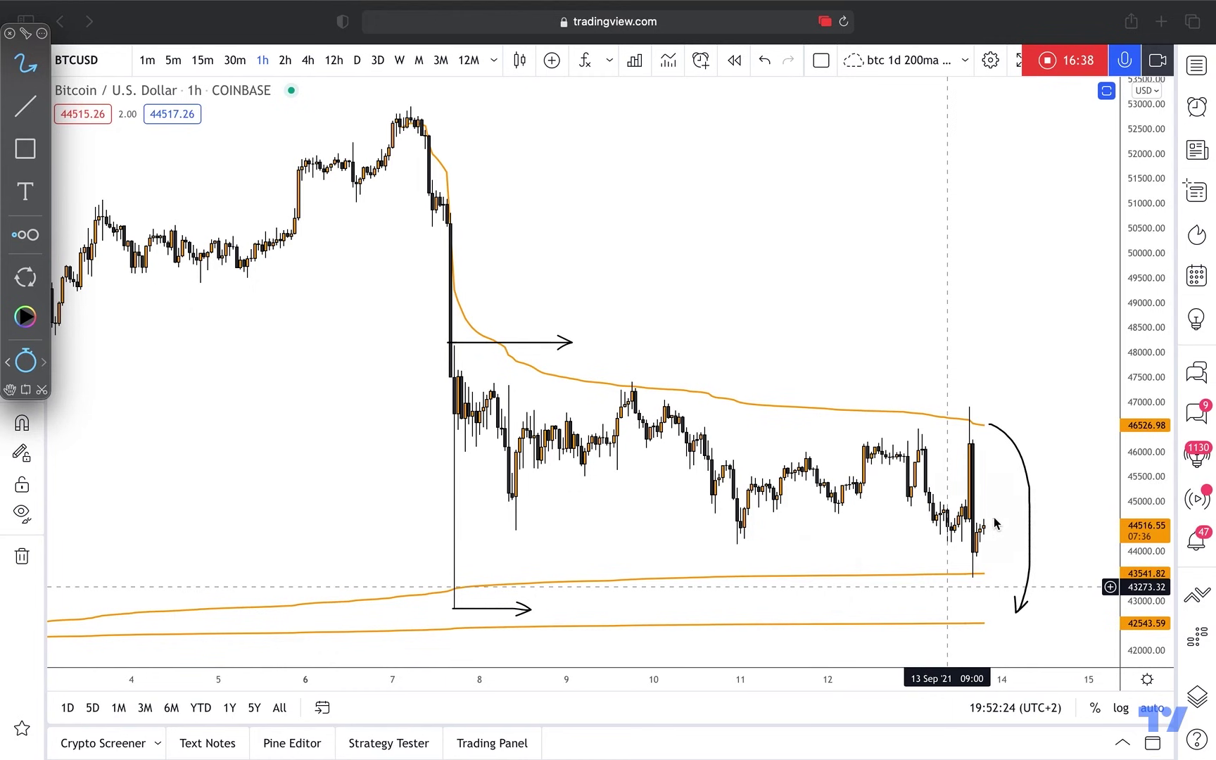
mouse_move(994, 519)
left_mouse_down()
mouse_move(1069, 445)
mouse_move(1082, 559)
left_mouse_up()
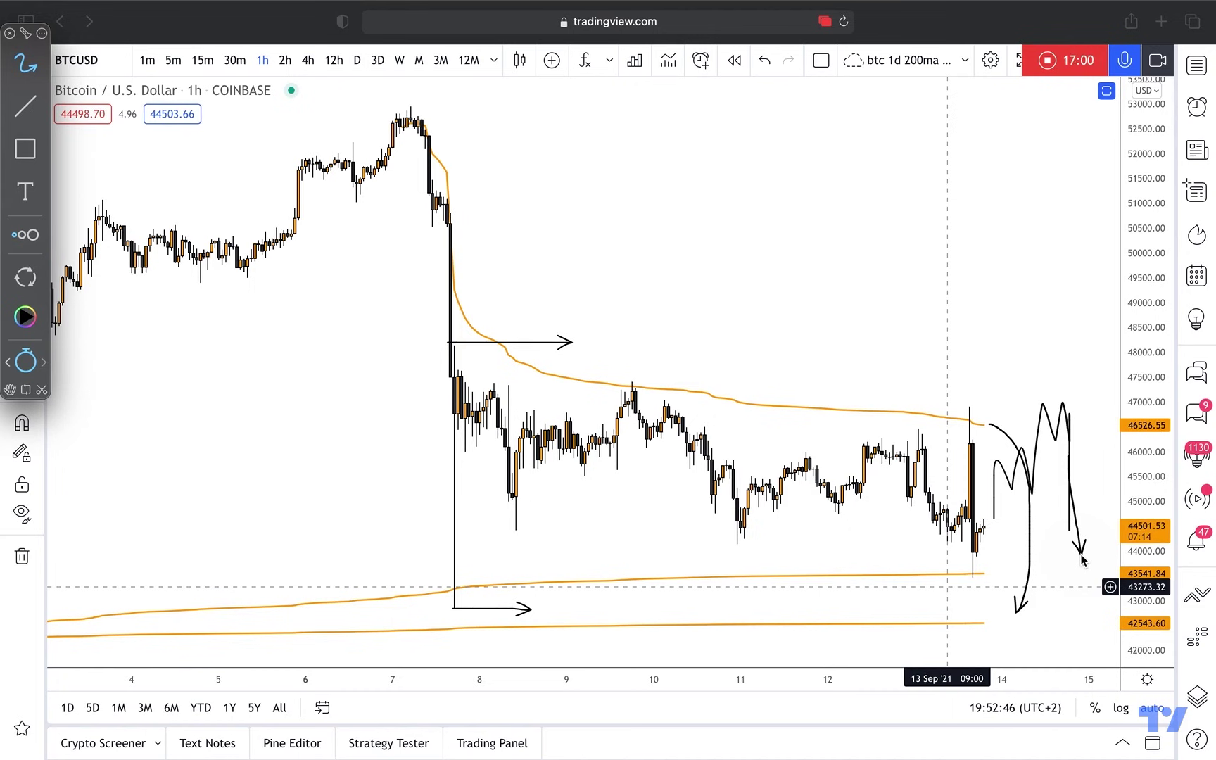
key("Escape")
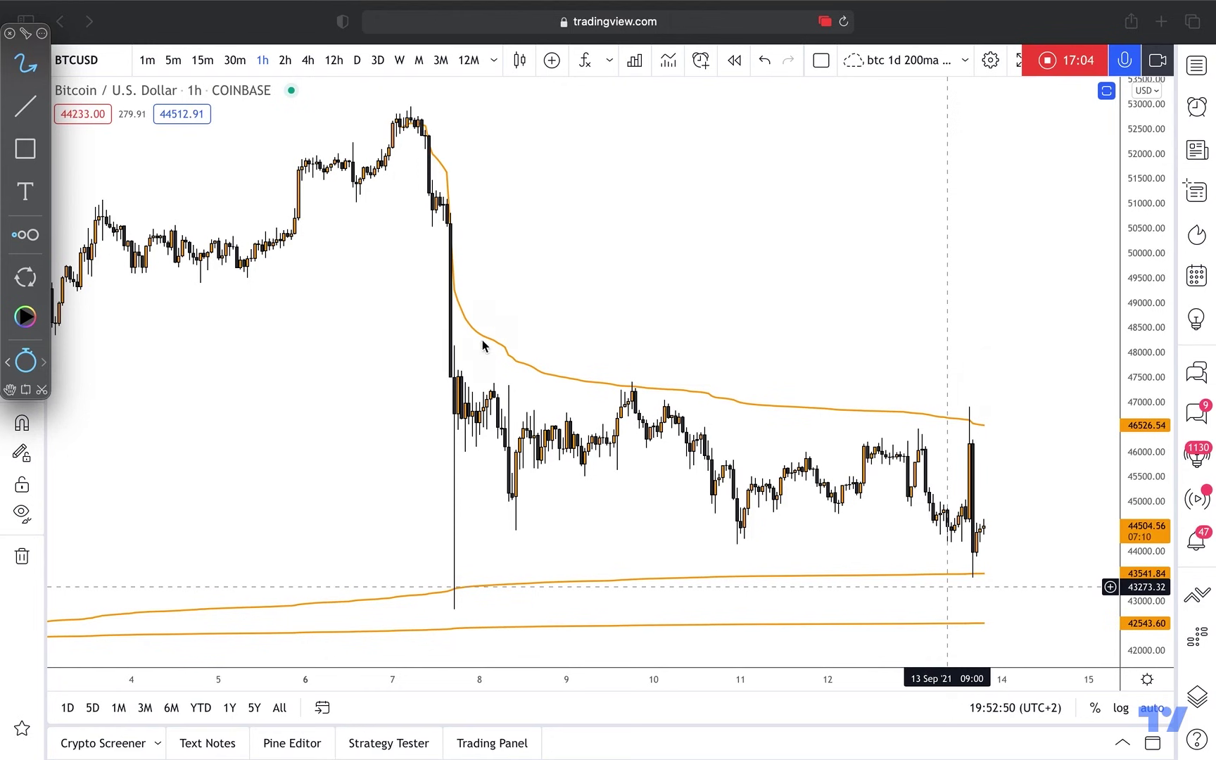
Draw arrows at the upper average and recent low, a bracket between them, and a zigzag to 51,500.
left_click_drag(1051, 403, 999, 424)
left_click_drag(1018, 601, 994, 586)
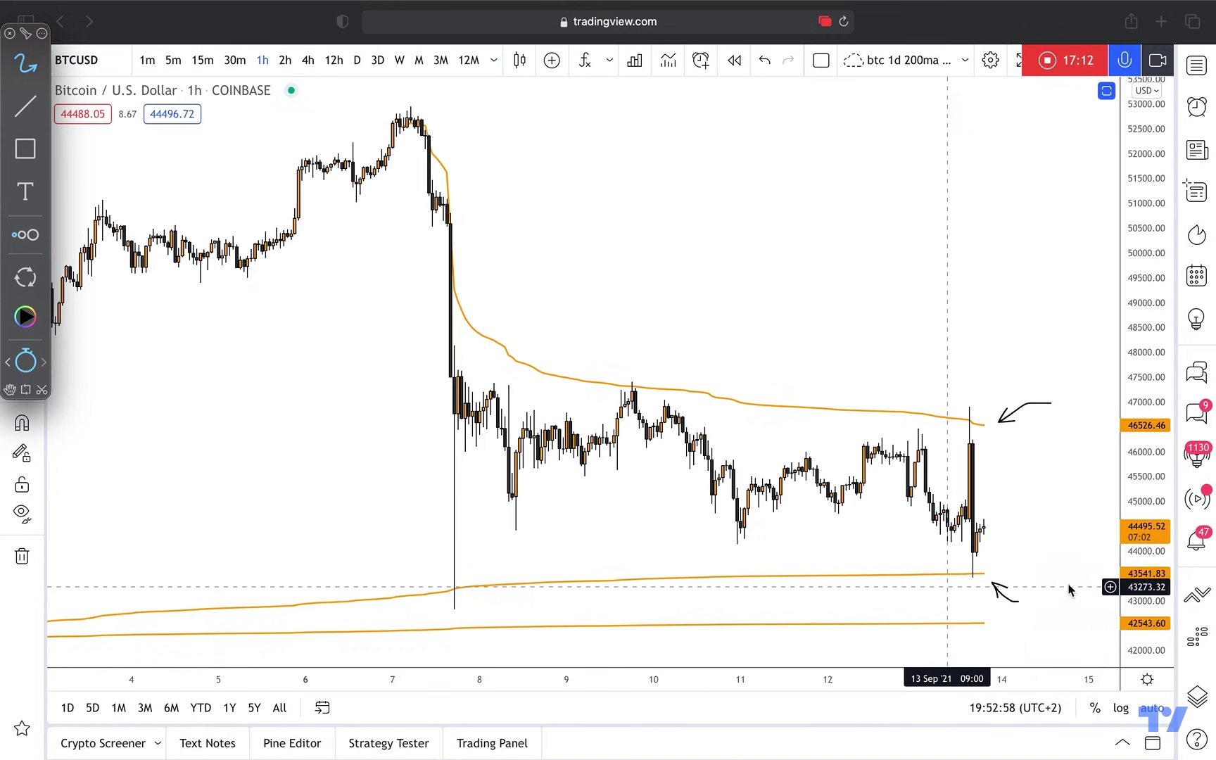
mouse_move(997, 430)
left_mouse_down()
mouse_move(1028, 495)
mouse_move(1010, 595)
left_mouse_up()
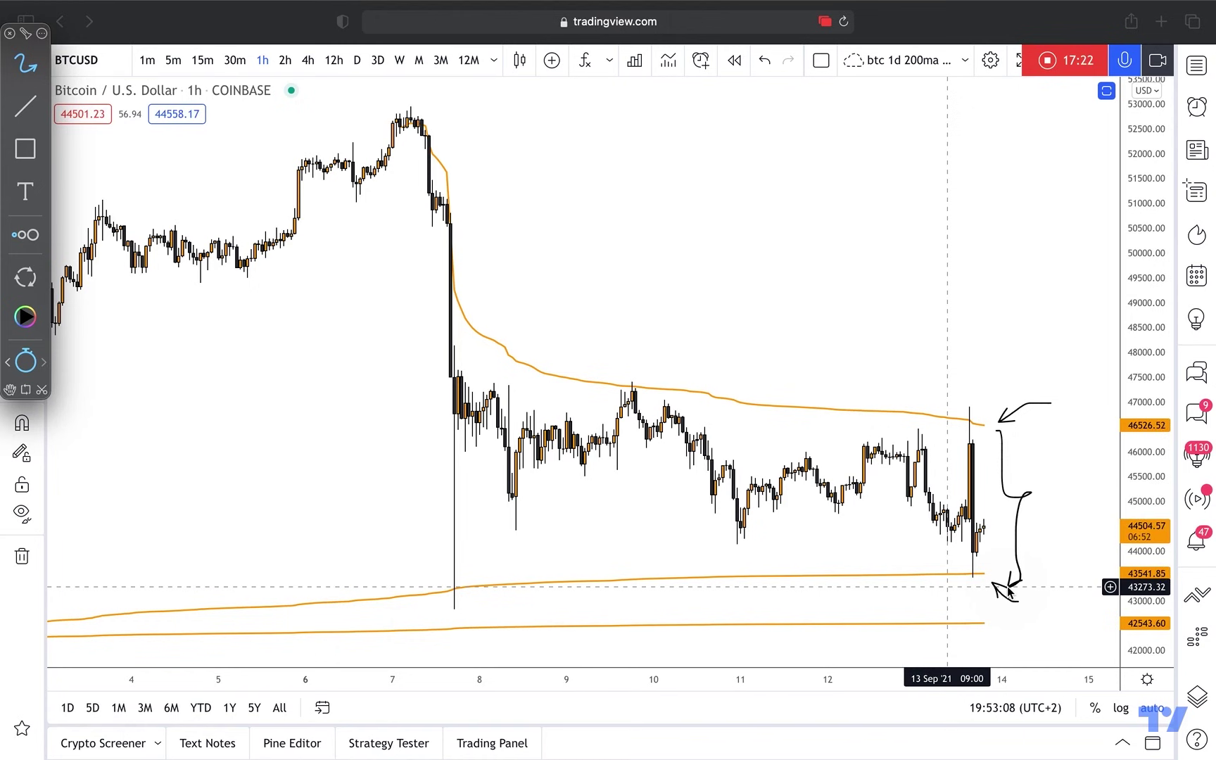
mouse_move(999, 423)
left_mouse_down()
mouse_move(1034, 383)
mouse_move(1066, 401)
mouse_move(1081, 394)
mouse_move(1101, 186)
left_mouse_up()
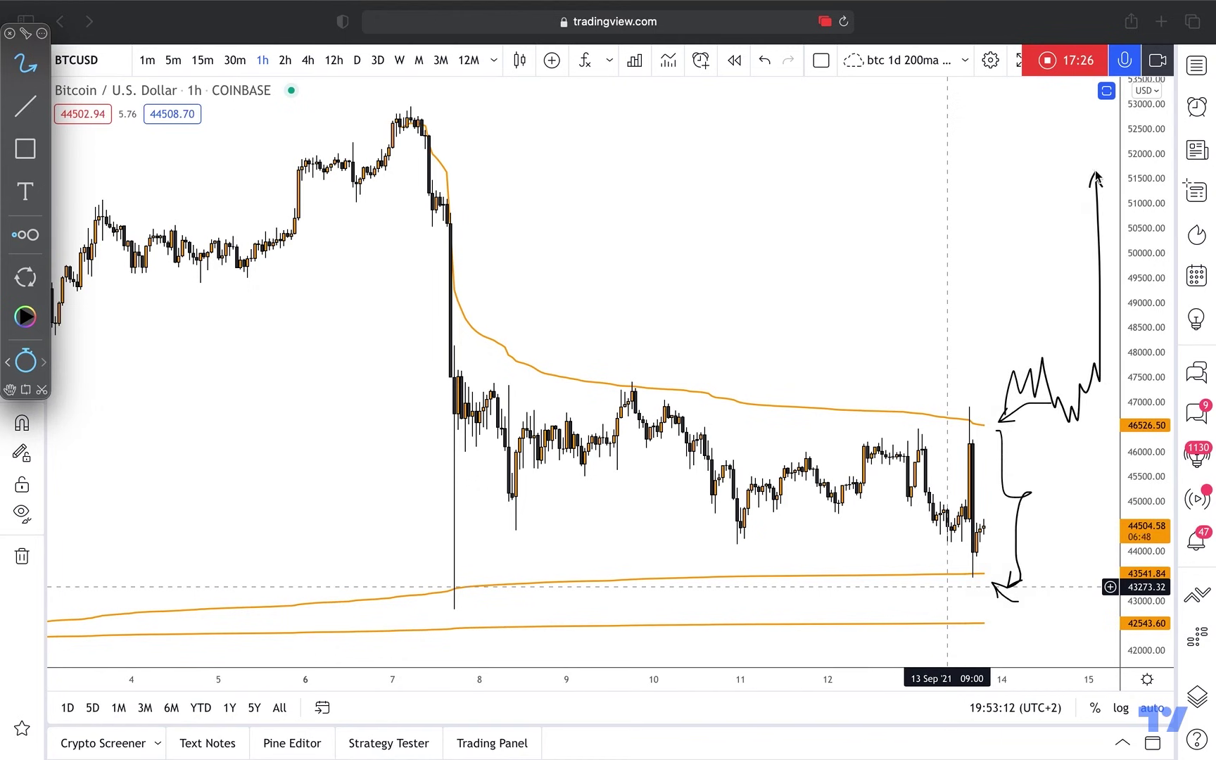
Circle the 46,526 base and 50,000 level, and add rightward arrows at the drop's starting levels.
mouse_move(1071, 422)
left_mouse_down()
mouse_move(1059, 402)
mouse_move(981, 422)
mouse_move(1108, 433)
mouse_move(1047, 407)
left_mouse_up()
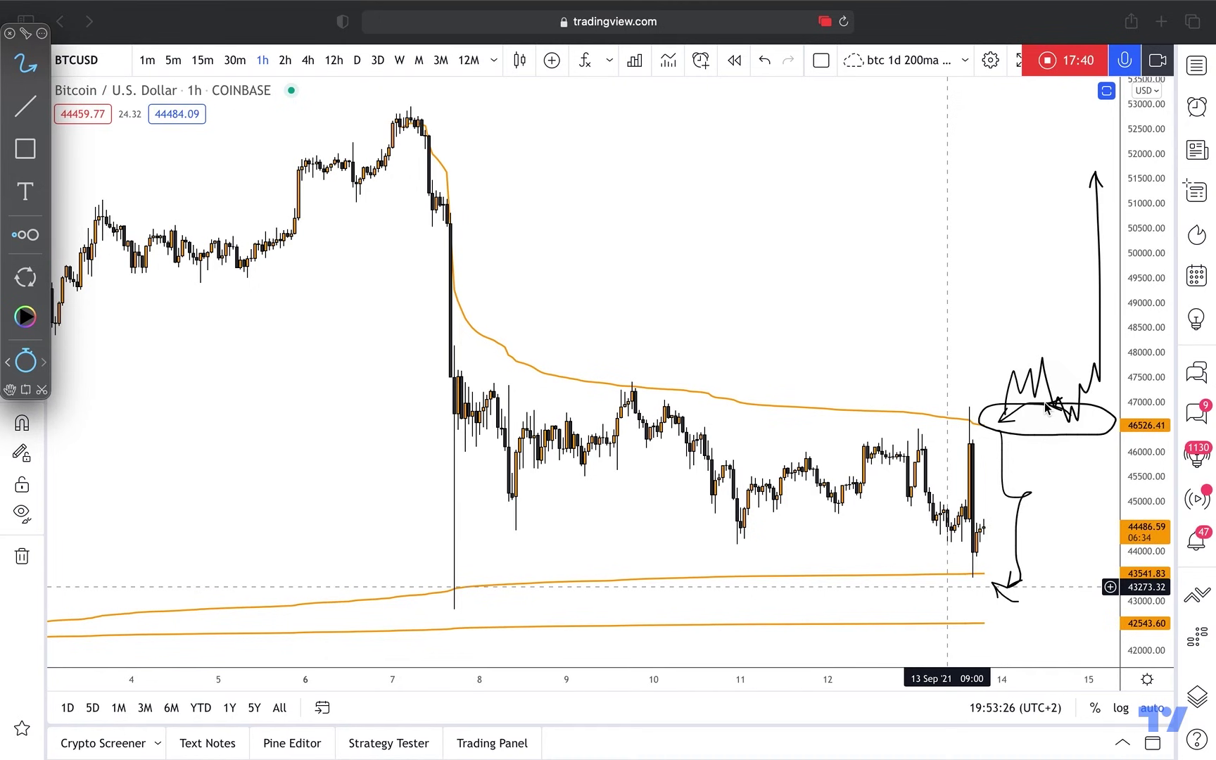
mouse_move(1124, 246)
left_mouse_down()
mouse_move(1105, 262)
mouse_move(1151, 253)
left_mouse_up()
left_click_drag(431, 233, 493, 241)
left_click_drag(356, 204, 516, 213)
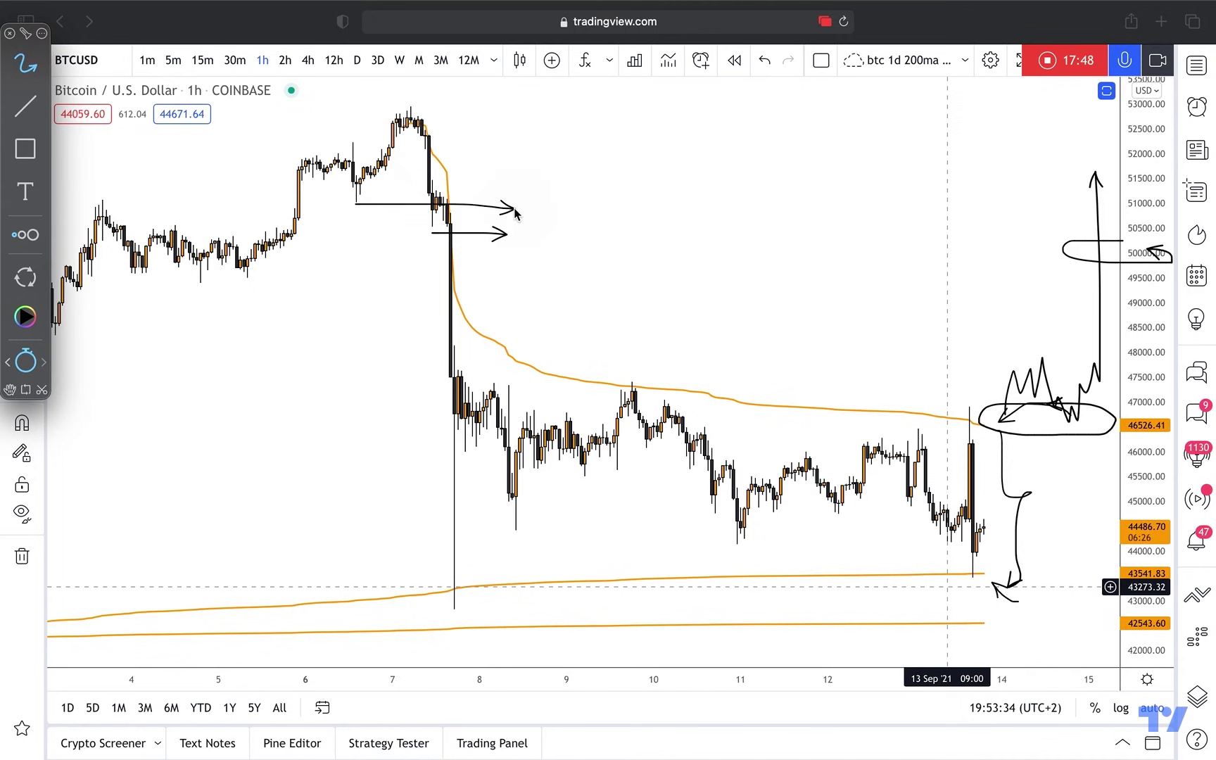
Draw two curved arrows at the horizontal drop-level arrows, then clear all sketches.
left_click_drag(553, 161, 427, 193)
left_click_drag(581, 213, 462, 231)
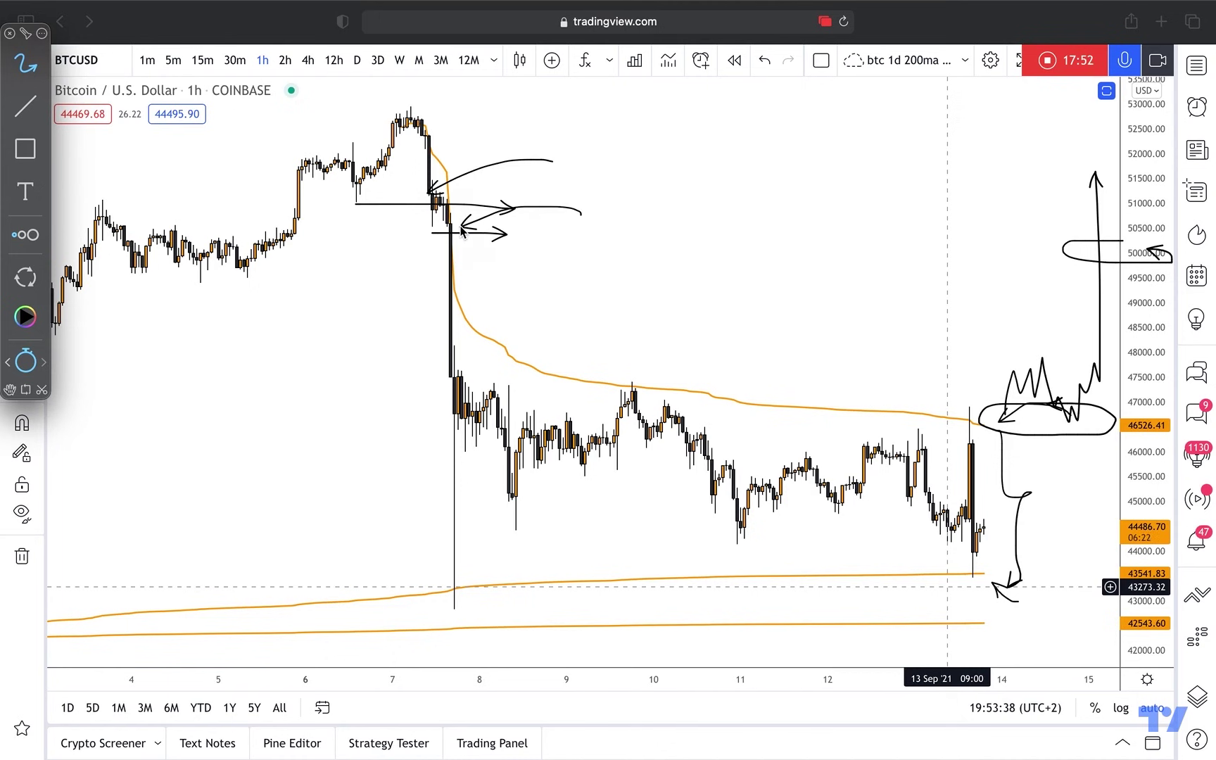
key("Escape")
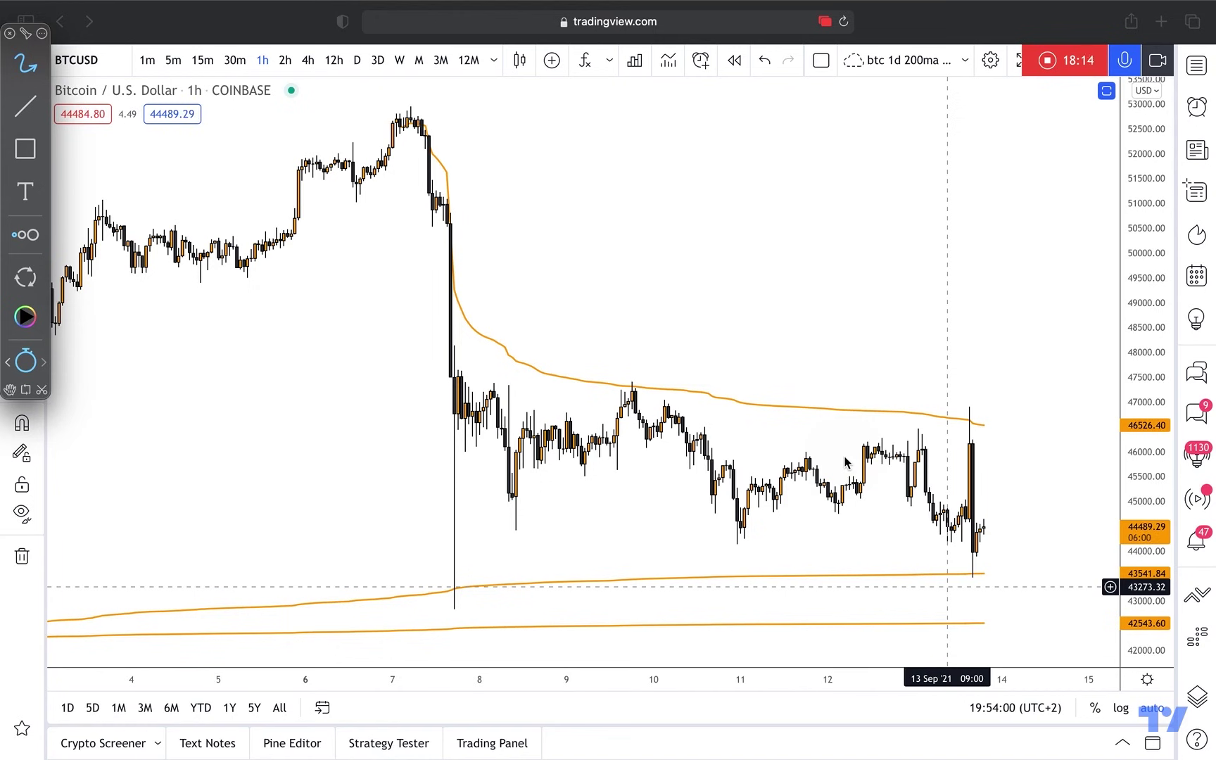
Exit screen-drawing mode to return to the clean 1h chart.
key("Escape")
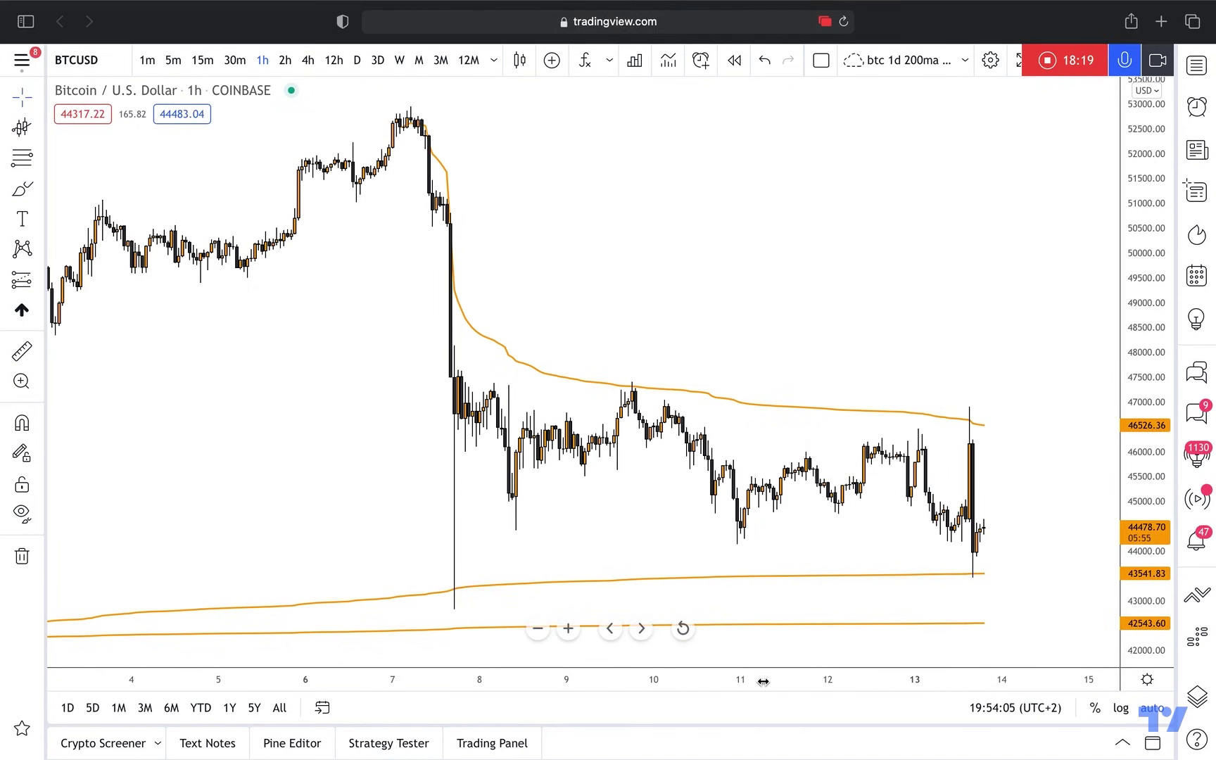